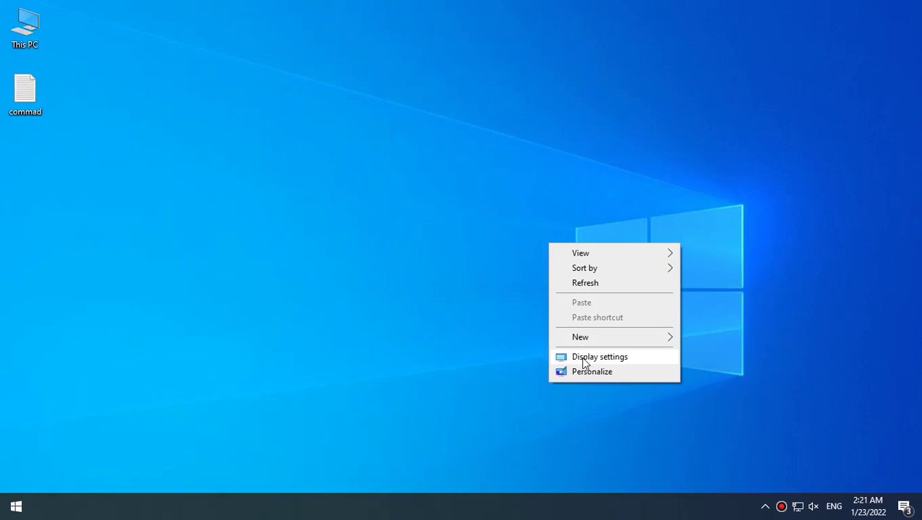
- Open the screen saver settings from the desktop's lock screen personalization options
left_click(582, 372)
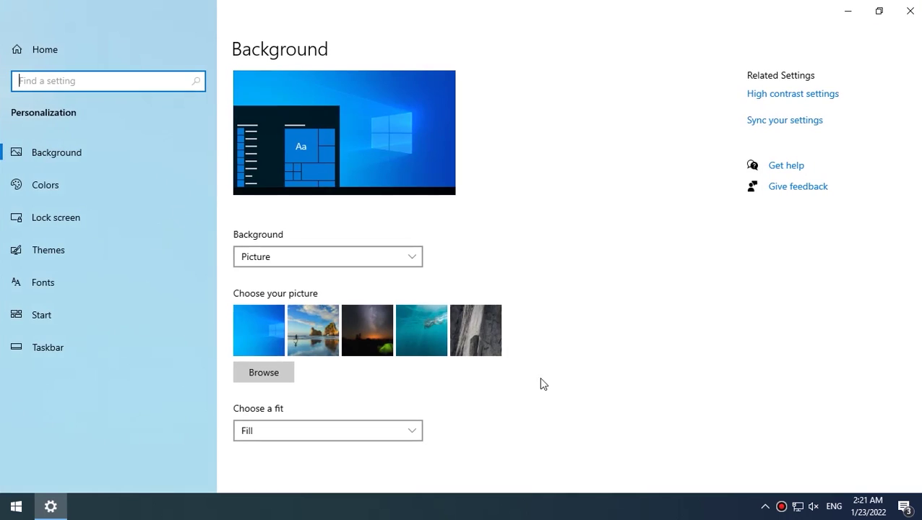
left_click(89, 219)
scroll(336, 383, "down", 2)
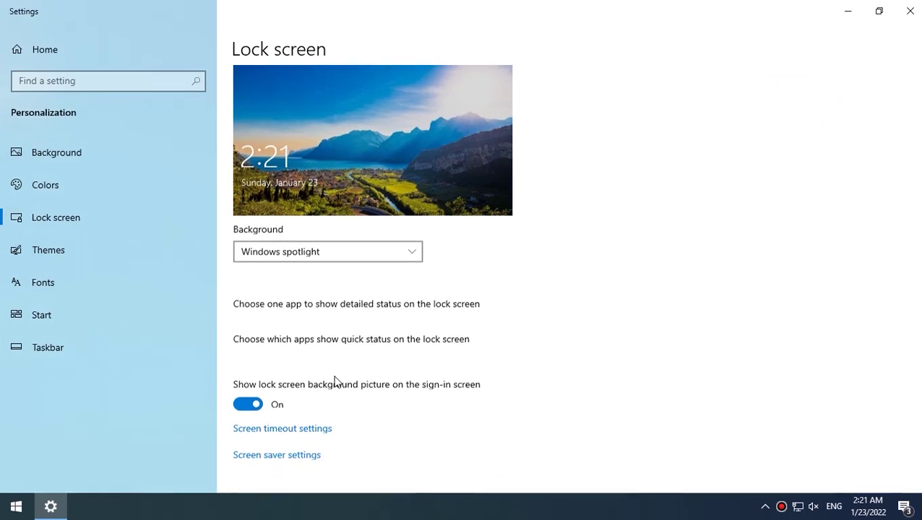
scroll(289, 451, "down", 2)
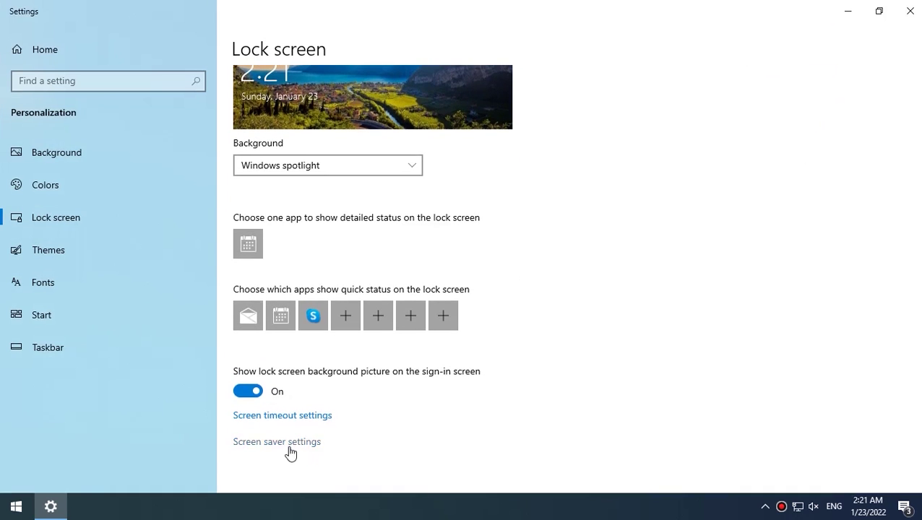
left_click(280, 436)
- Select and apply the Bubbles screen saver, and check whether it offers configurable options
left_click(172, 313)
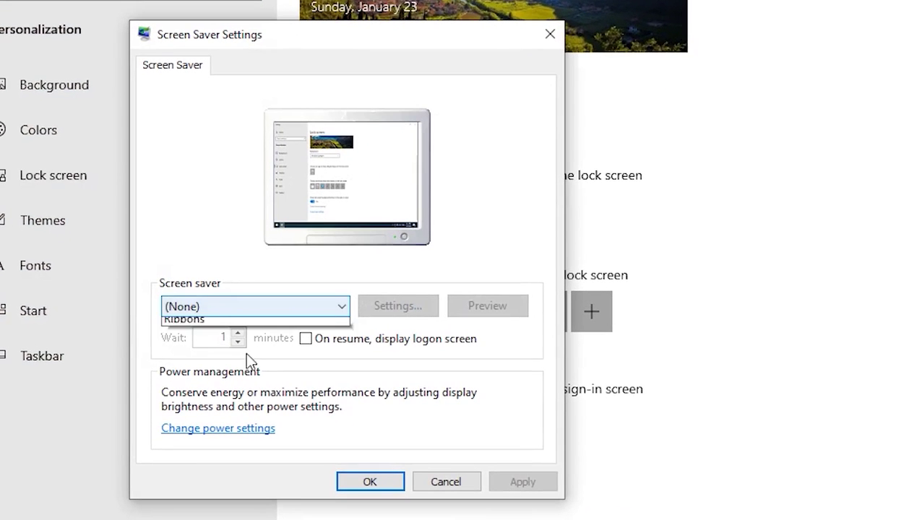
left_click(220, 371)
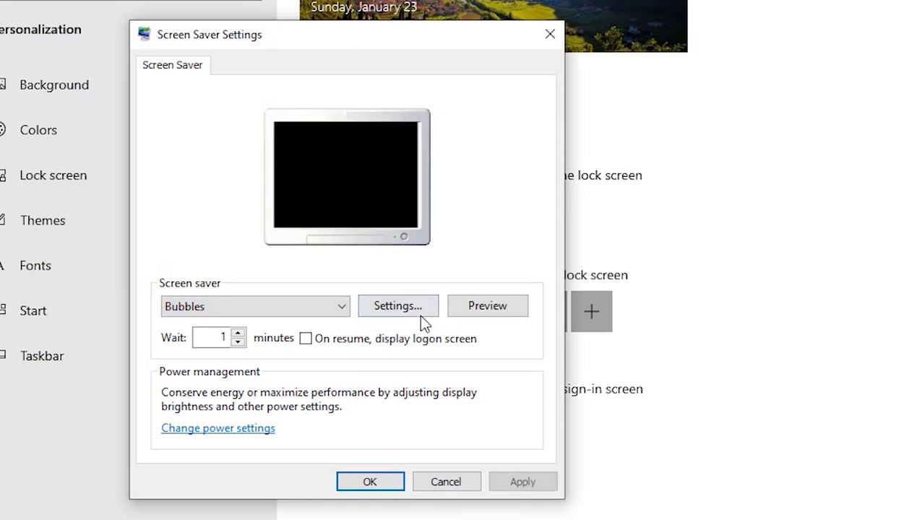
left_click(405, 310)
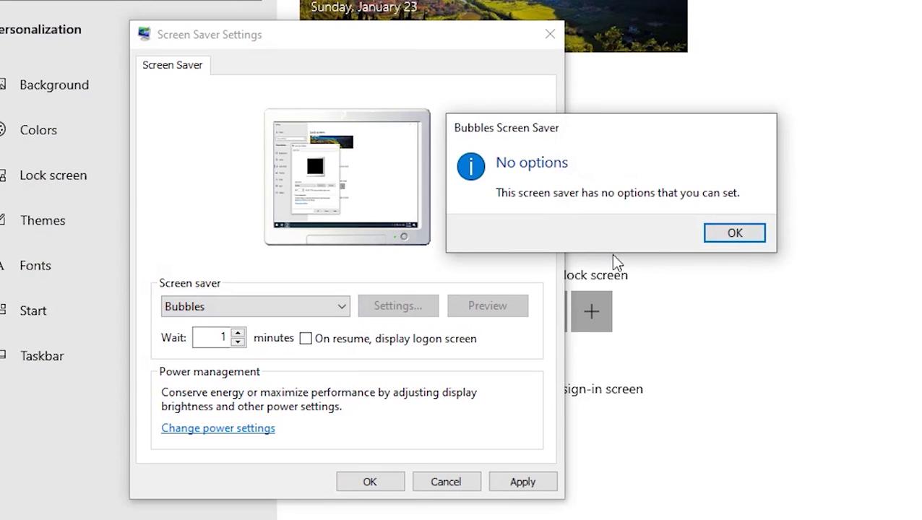
left_click(733, 234)
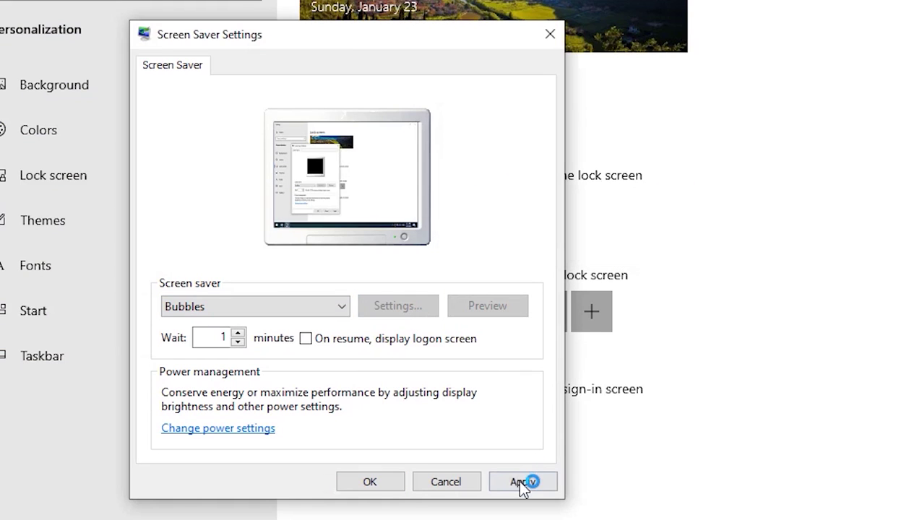
left_click(519, 481)
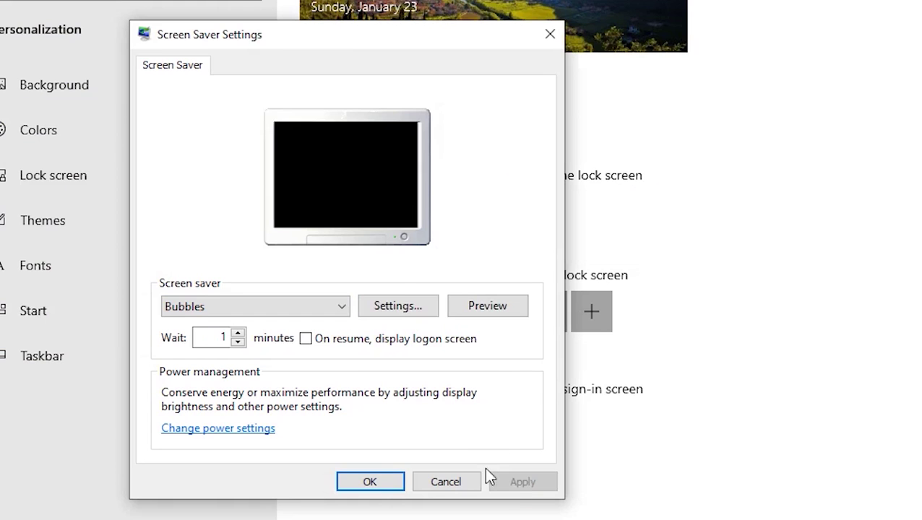
left_click(402, 305)
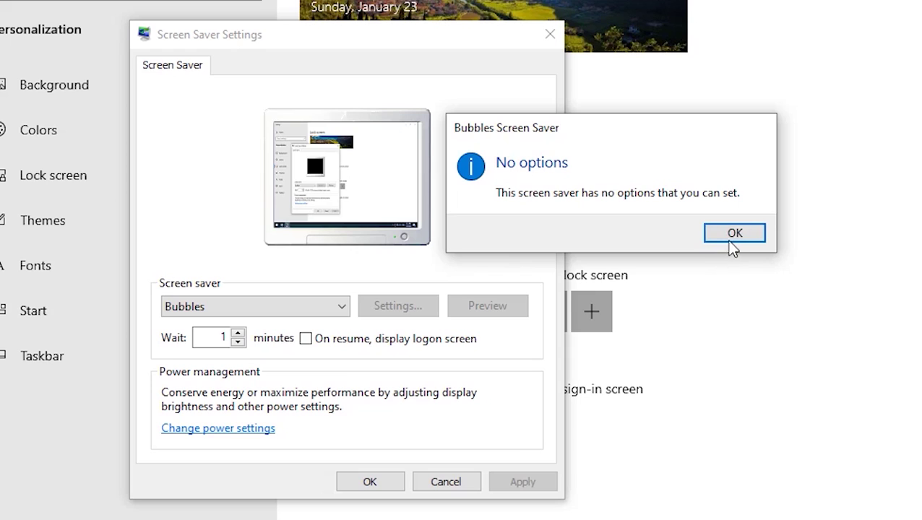
left_click(735, 233)
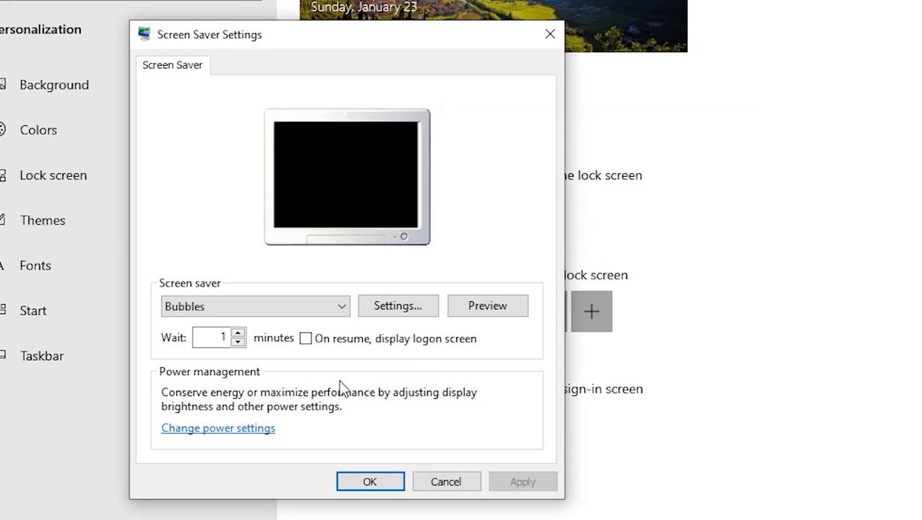
- Select the Photos screen saver and view its settings without saving any change
left_click(315, 311)
left_click(228, 397)
left_click(397, 307)
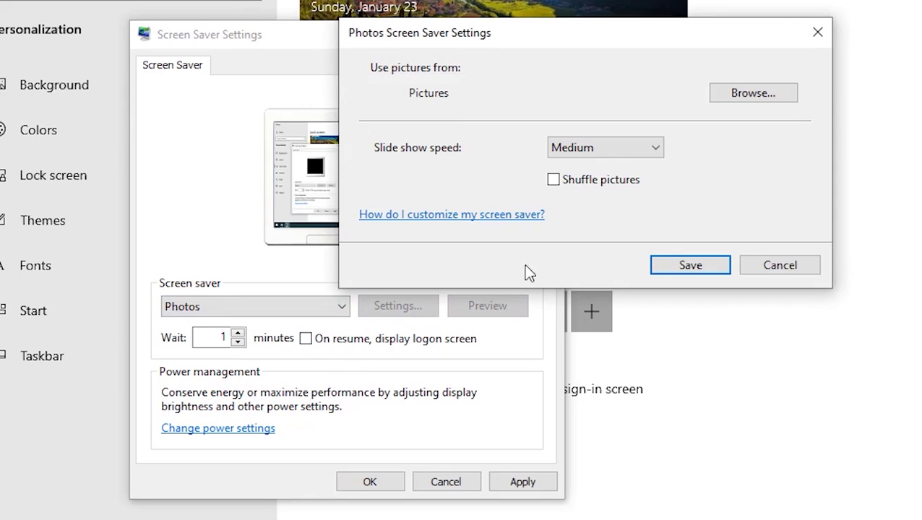
left_click(751, 268)
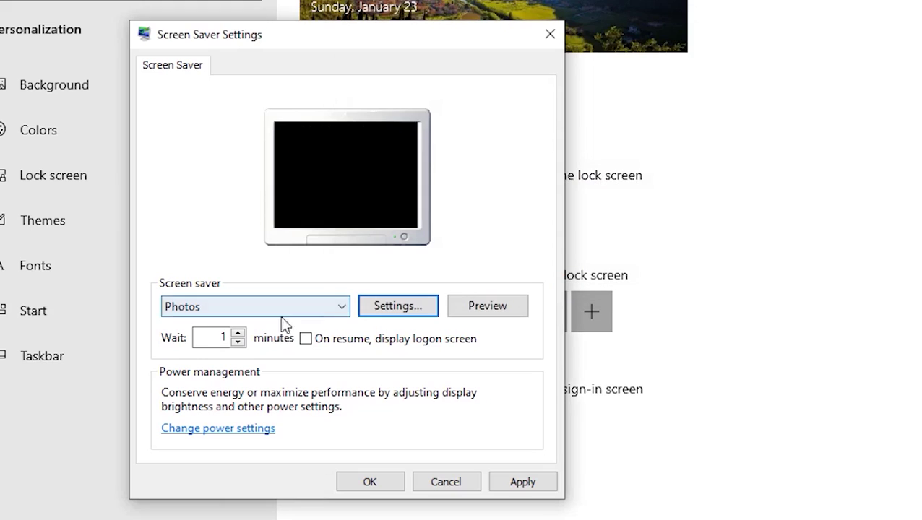
- Select the 3D Text screen saver and set it to display the time at high resolution, adjusting its rotation speed
left_click(280, 313)
left_click(229, 346)
left_click(396, 307)
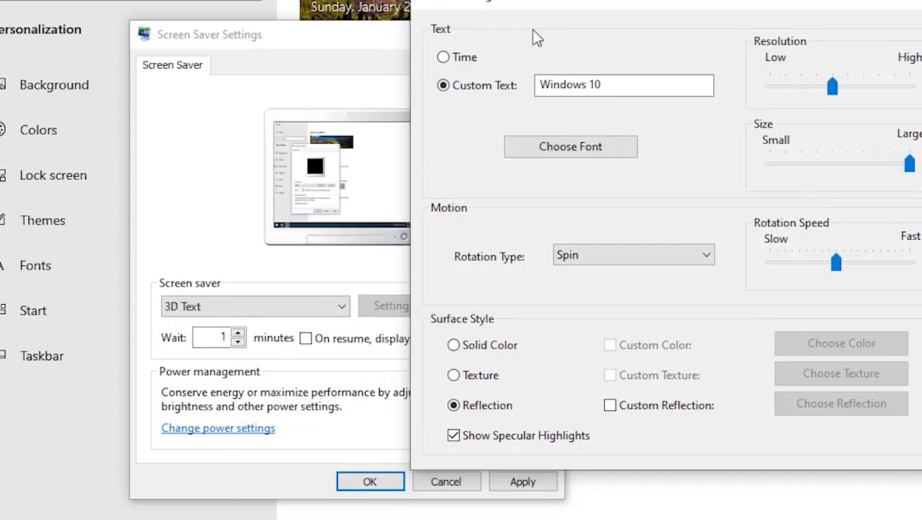
left_click(185, 132)
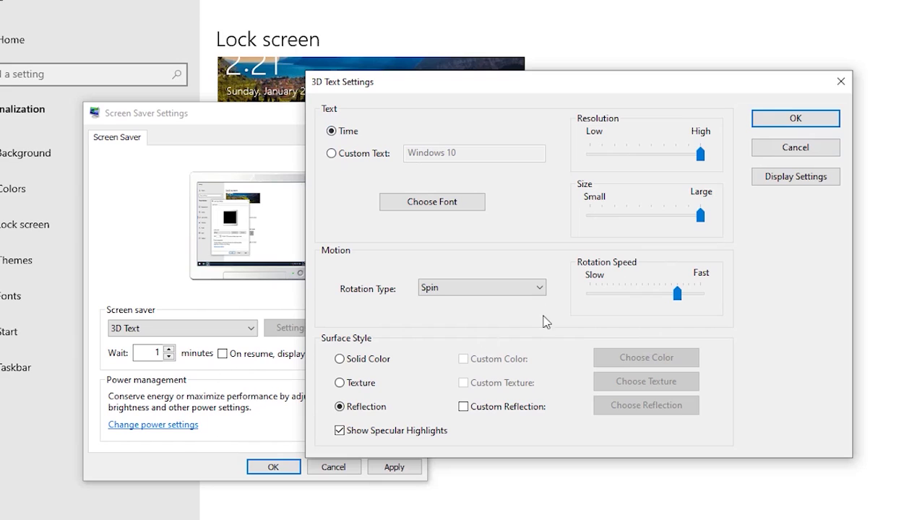
mouse_move(654, 294)
left_mouse_down()
mouse_move(710, 299)
mouse_move(665, 295)
left_mouse_up()
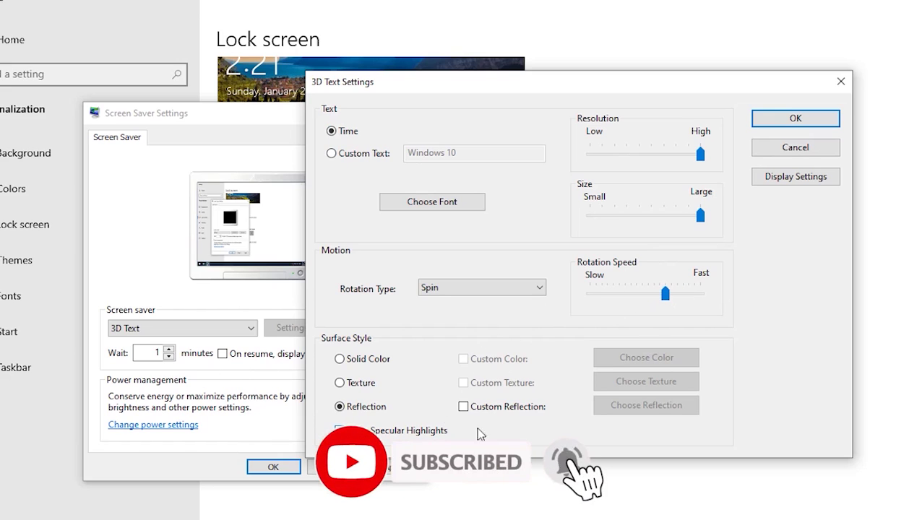
- Set the 3D text's surface style to Texture, enable Custom Texture, and open the texture selection and close it again
left_click(369, 384)
left_click(506, 385)
left_click(606, 384)
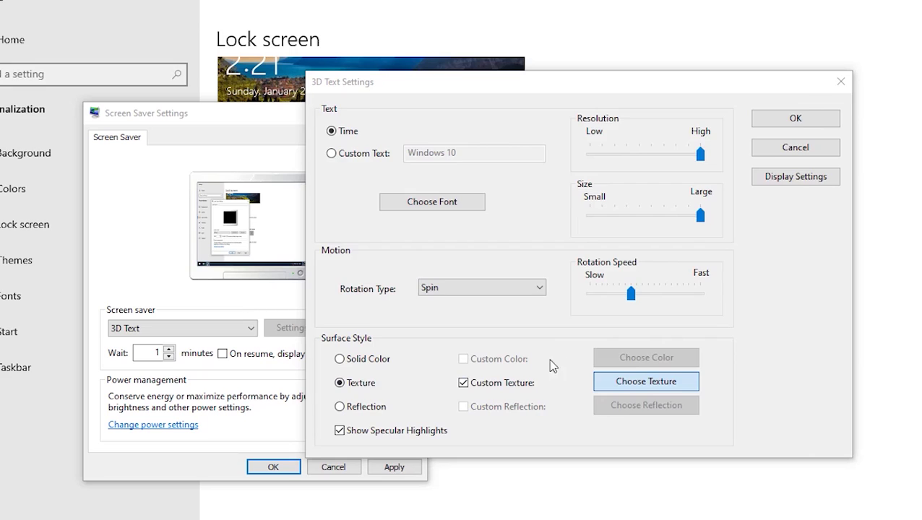
left_click(767, 431)
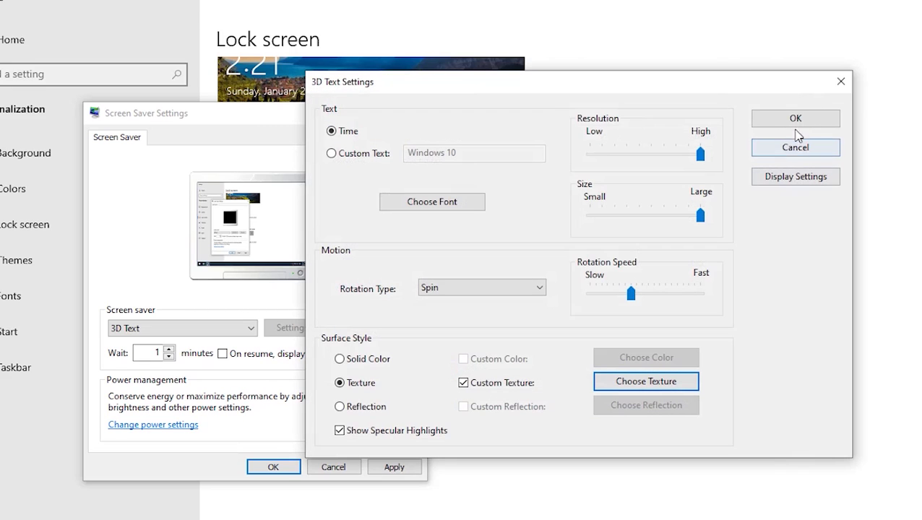
- Review the 3D text's display rendering settings and accept the 3D Text configuration
left_click(768, 179)
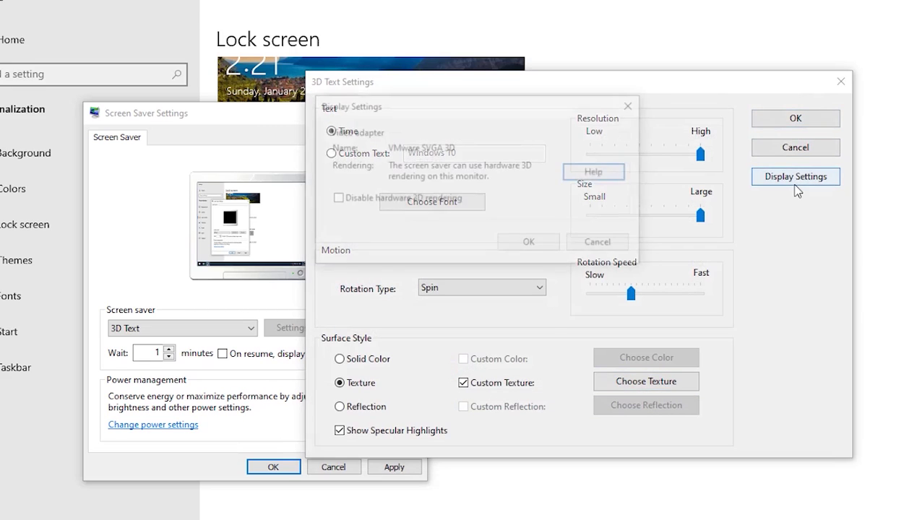
left_click(532, 244)
left_click(801, 121)
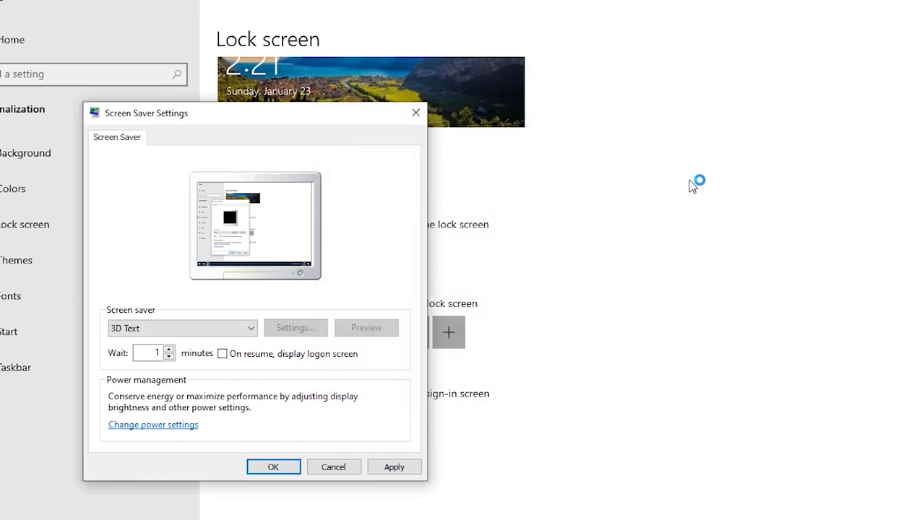
- Preview the 3D Text screen saver, save it as the active screen saver, and close the settings
left_click(366, 328)
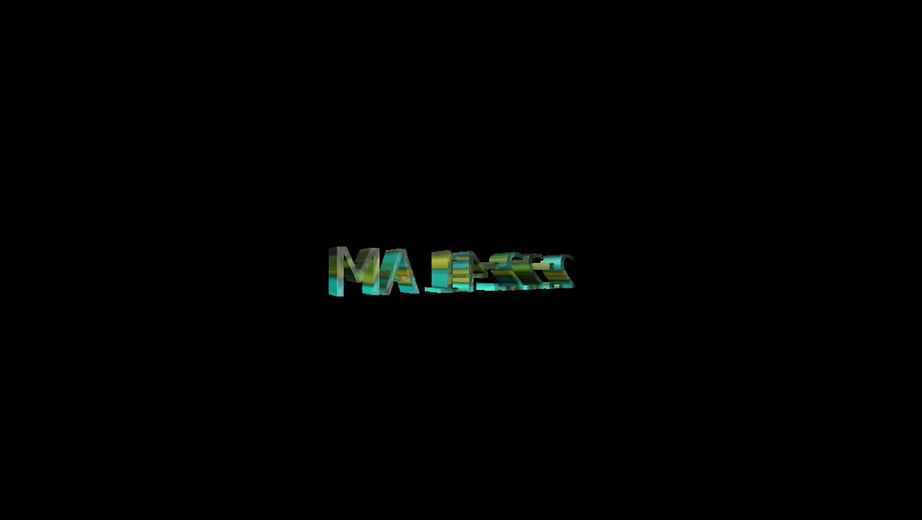
left_click(388, 402)
left_click(273, 466)
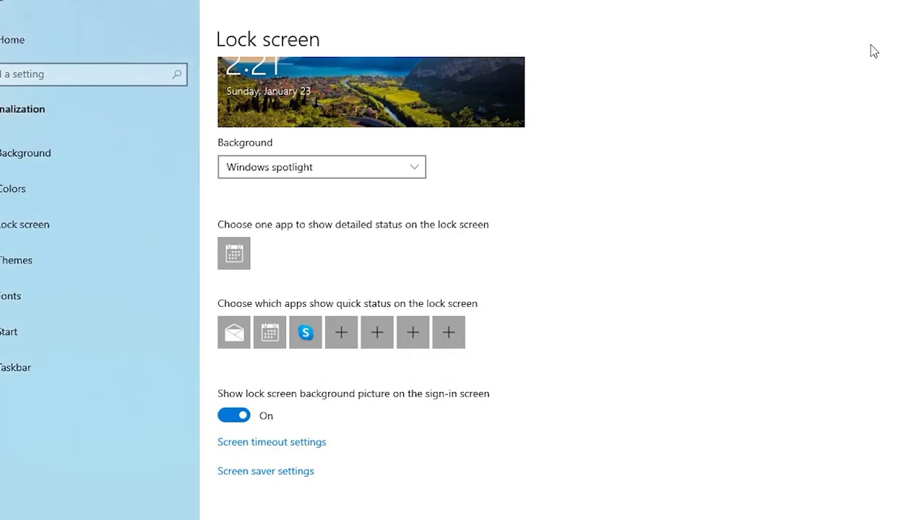
left_click(900, 3)
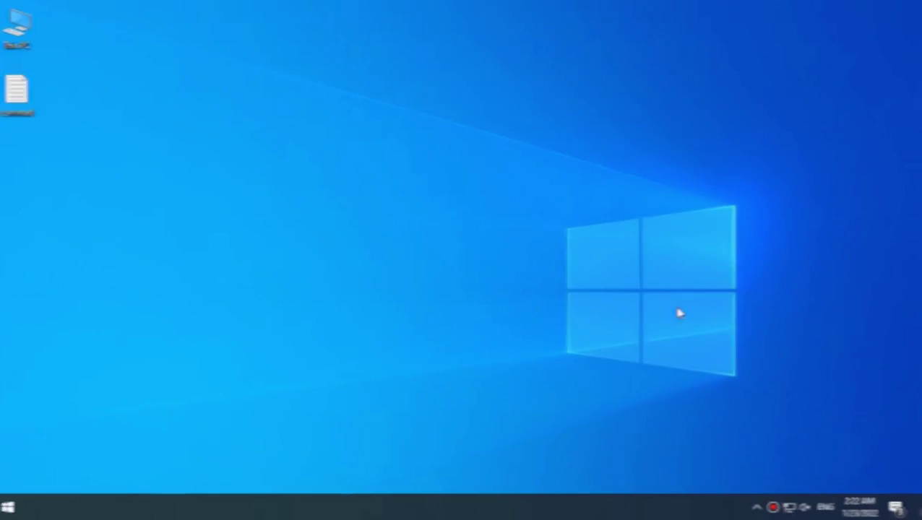
- Search for the Troubleshoot settings, open them, and show the additional troubleshooters
left_click(7, 508)
left_click(7, 507)
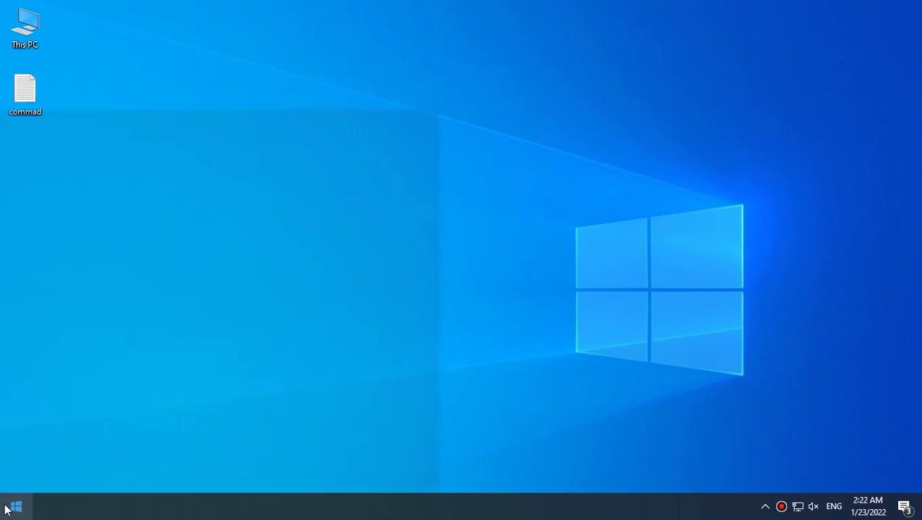
left_click(8, 507)
type("powtrob")
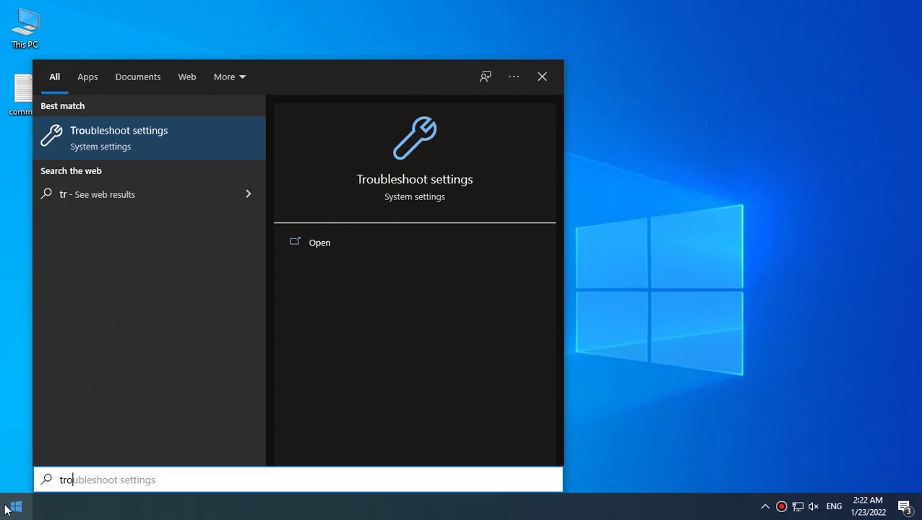
left_click(137, 155)
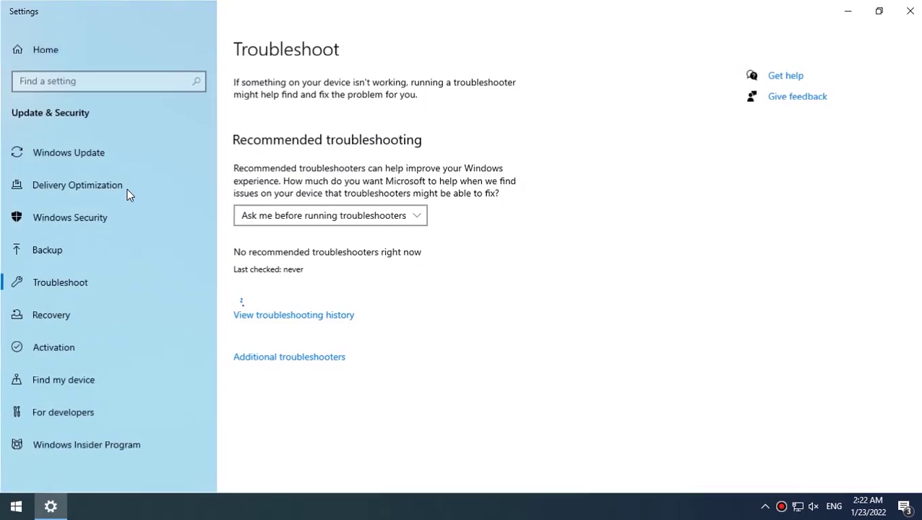
left_click(264, 357)
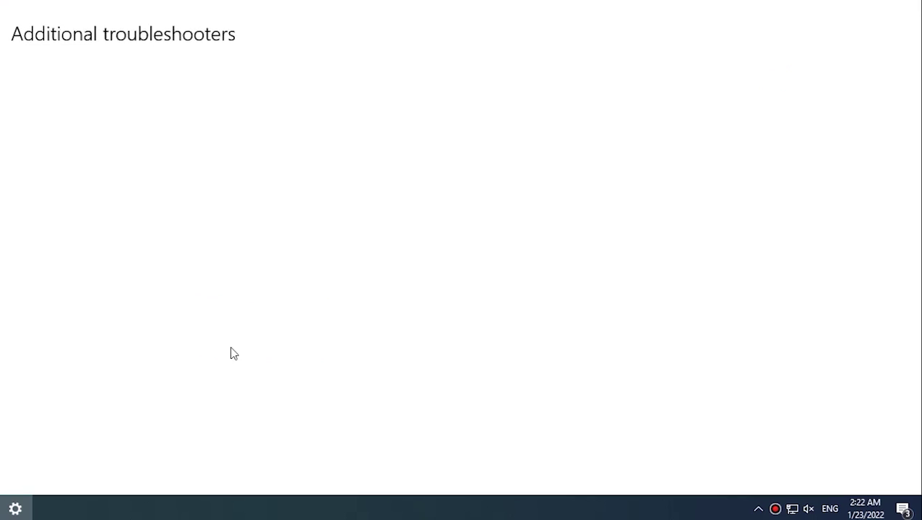
- Run the Power troubleshooter through to completion and close it
scroll(108, 376, "down", 3)
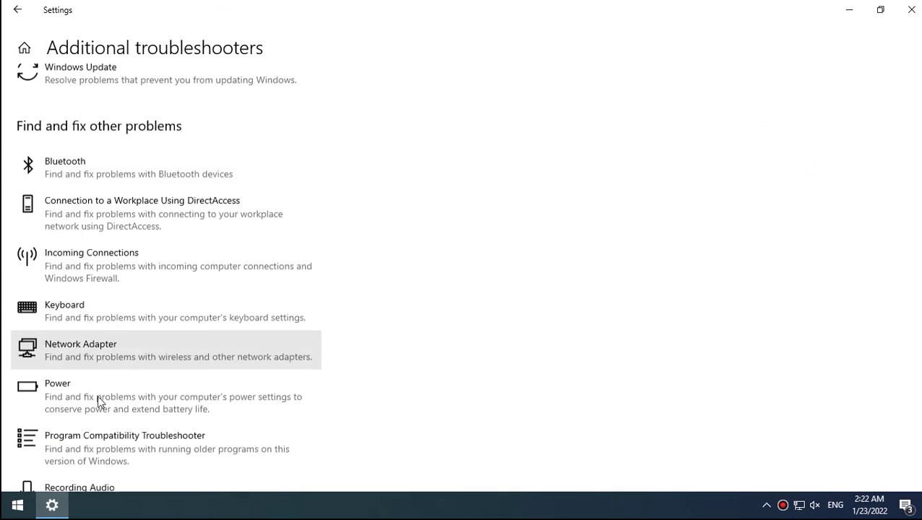
left_click(74, 379)
left_click(279, 442)
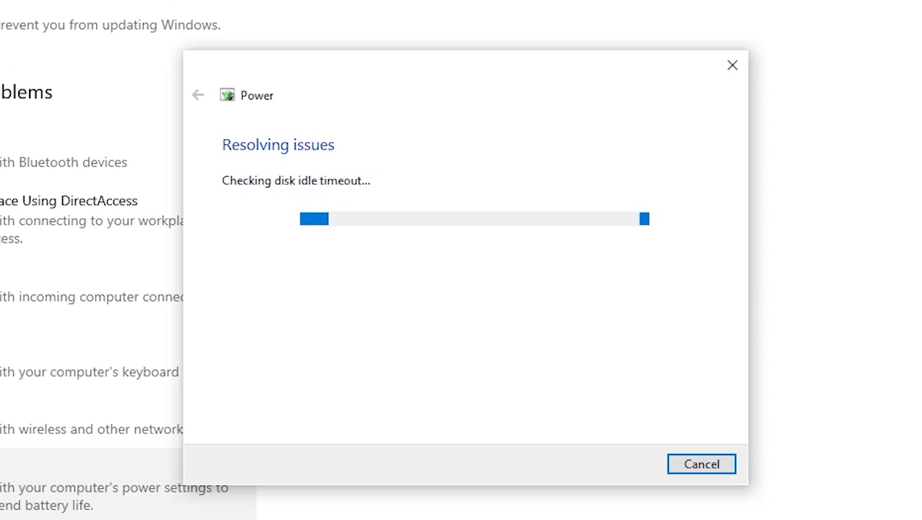
left_click(377, 240)
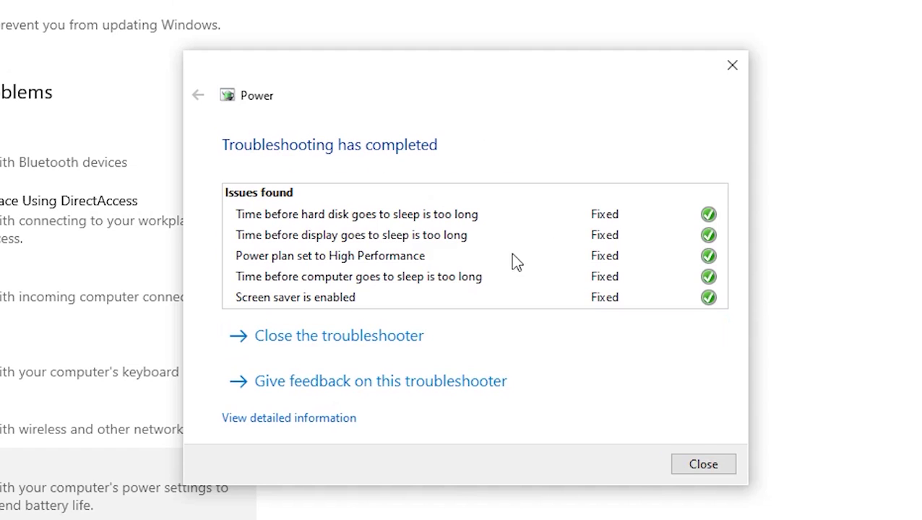
left_click(701, 465)
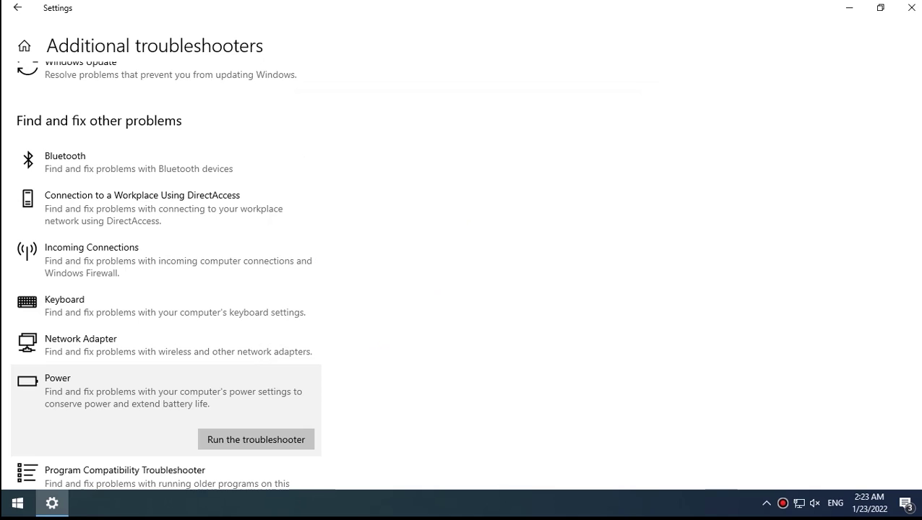
- Open Control Panel and go to the System and Security category
left_click(29, 502)
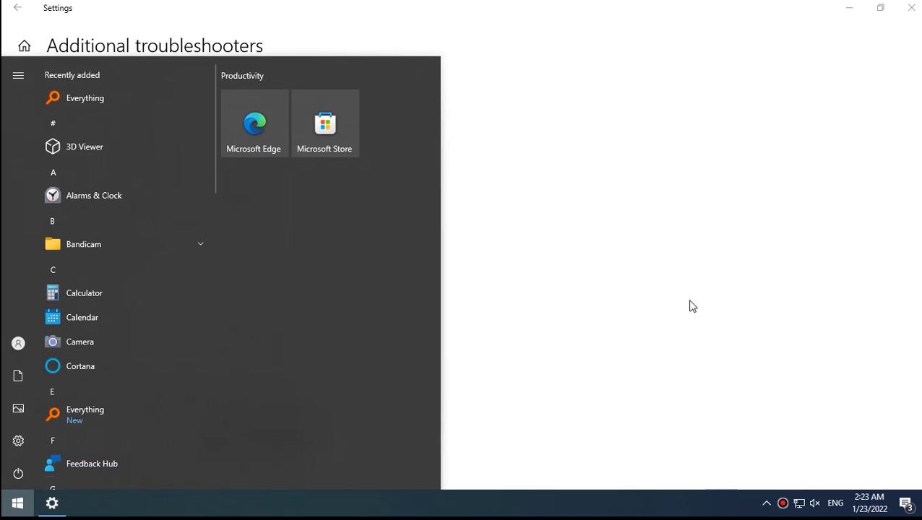
left_click(690, 307)
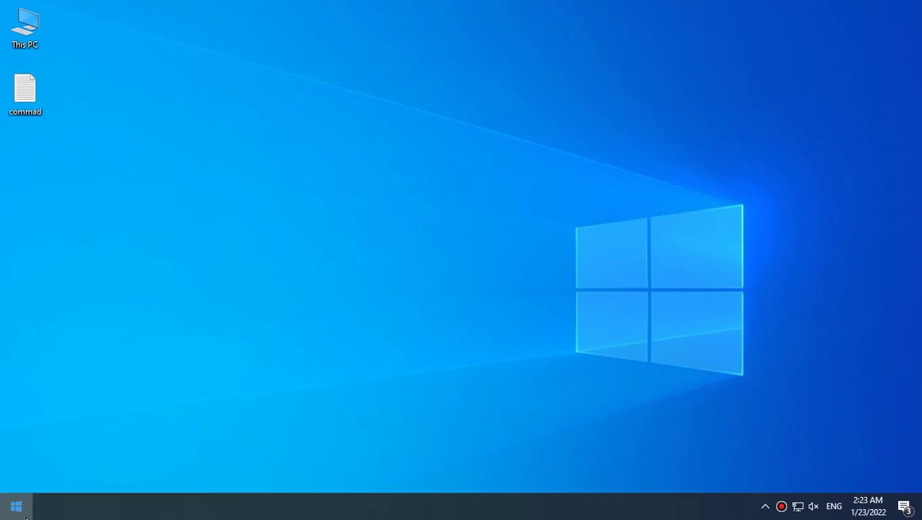
left_click(16, 507)
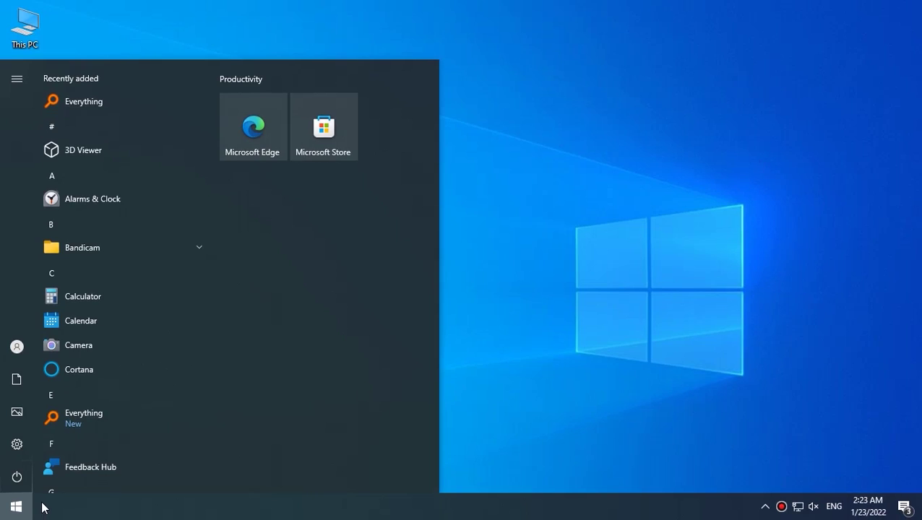
type("cont")
key("Return")
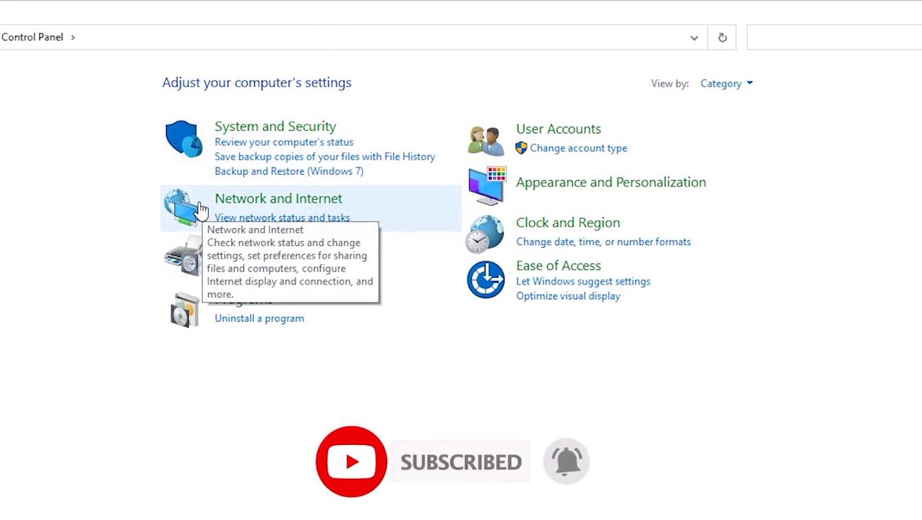
left_click(263, 127)
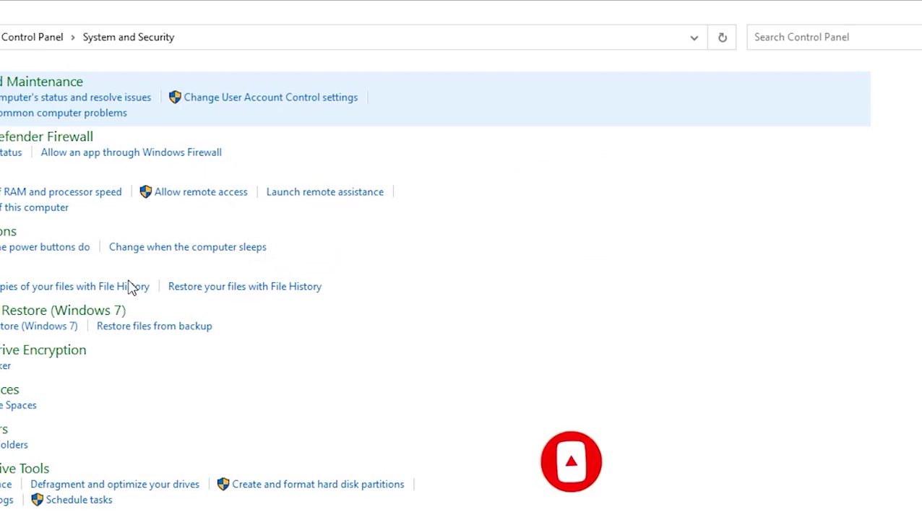
- Open Power Options and restore the default settings of the Balanced power plan
left_click(168, 234)
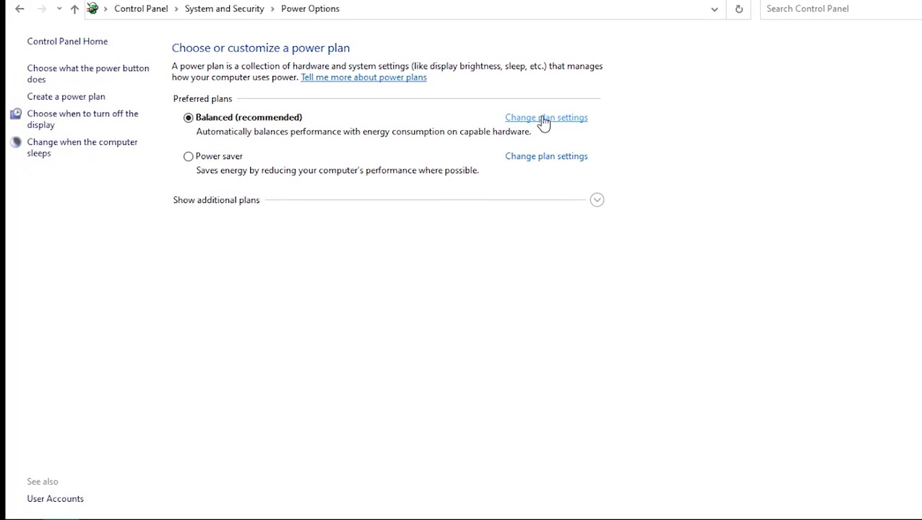
left_click(543, 118)
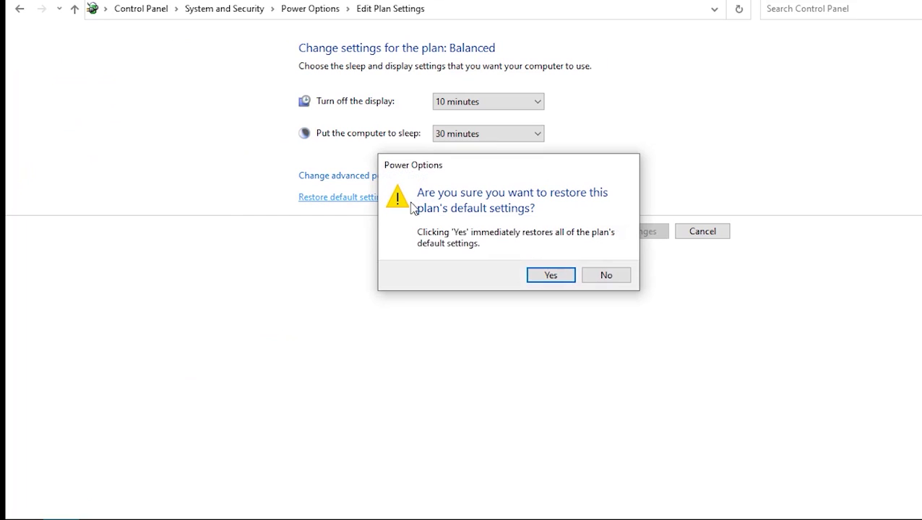
left_click(551, 275)
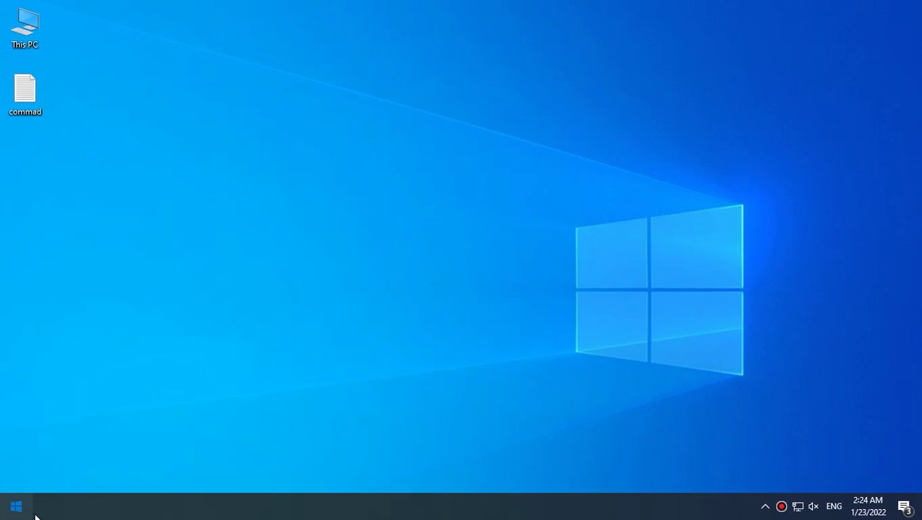
- Search Windows for "system restore" and open the Create a restore point settings
left_click(35, 516)
type("s")
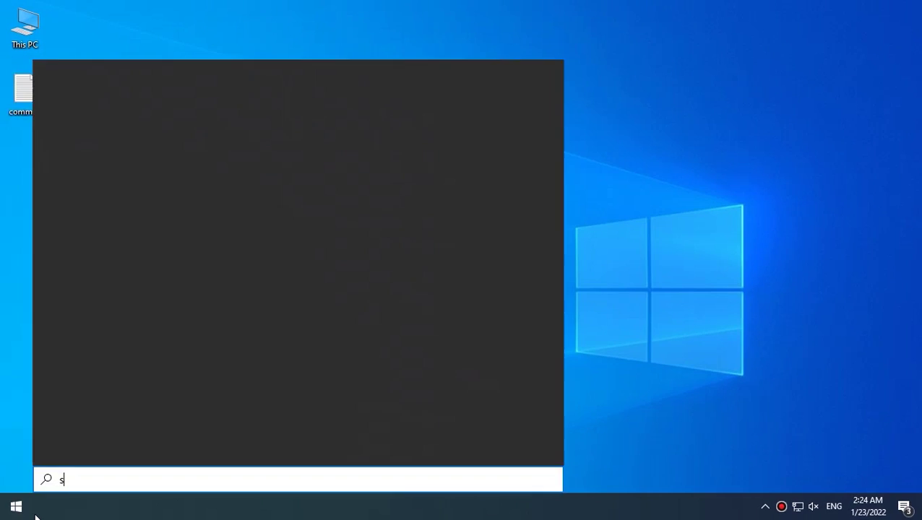
type("ystem restore")
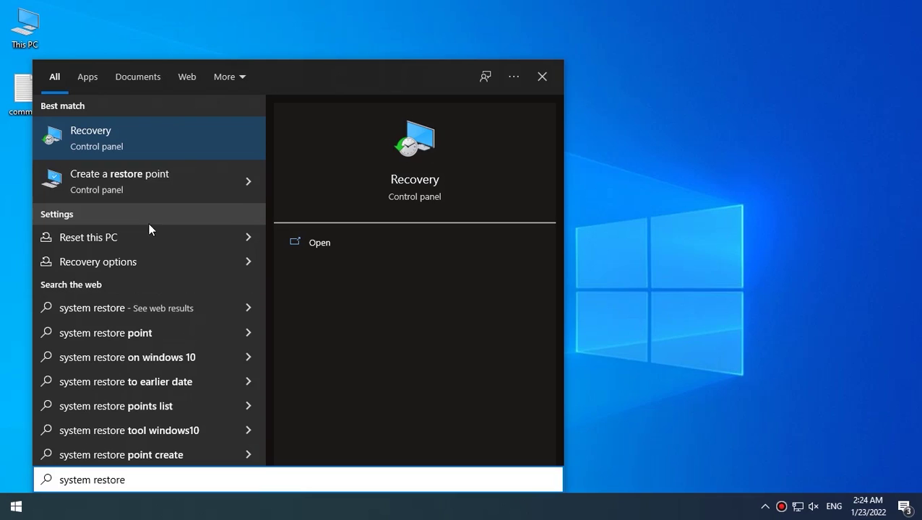
left_click(140, 180)
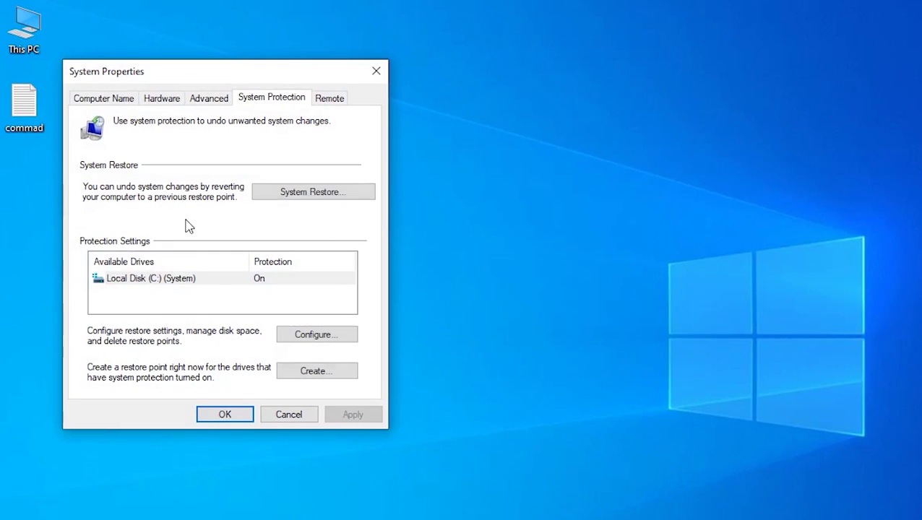
- Launch System Restore, select the manual restore point "uyu", and proceed through the wizard to start restoring
left_click(290, 194)
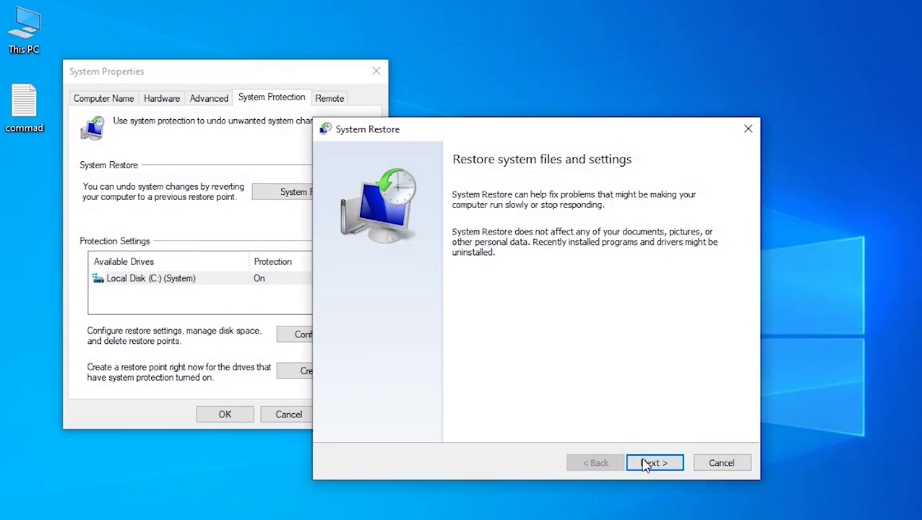
left_click(645, 465)
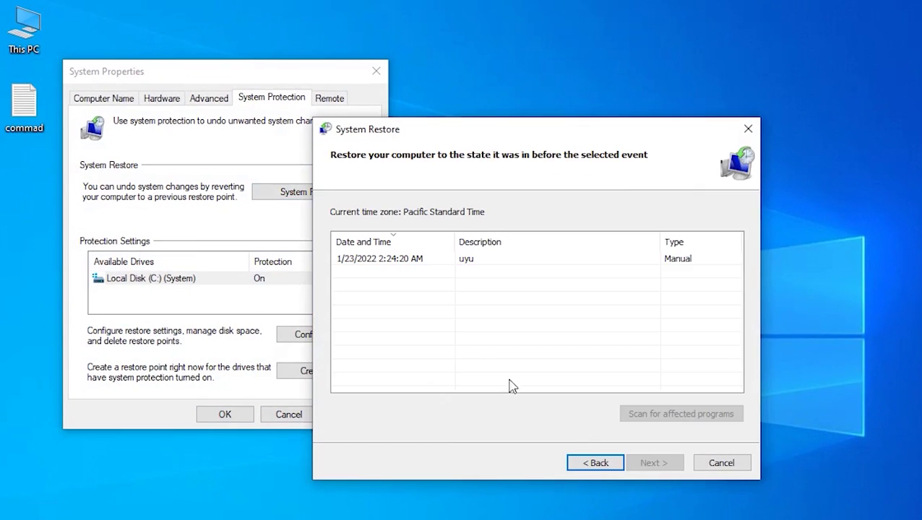
left_click(401, 262)
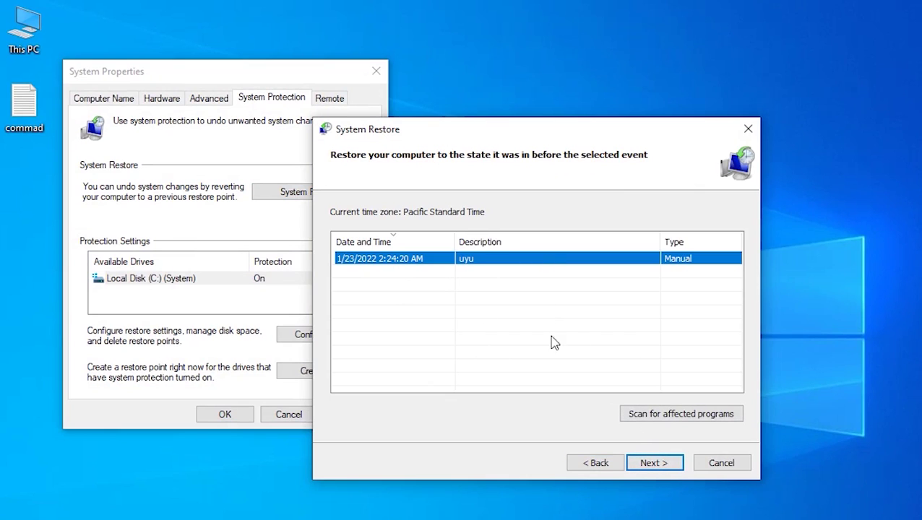
left_click(655, 464)
left_click(654, 464)
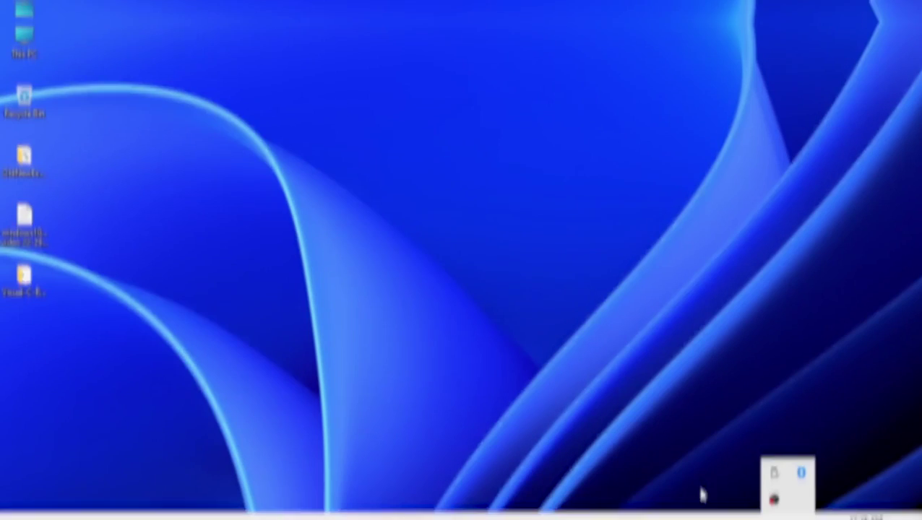
- Open Command Prompt as administrator and run a system file scan with sfc /scannow
key("super")
type("cmd")
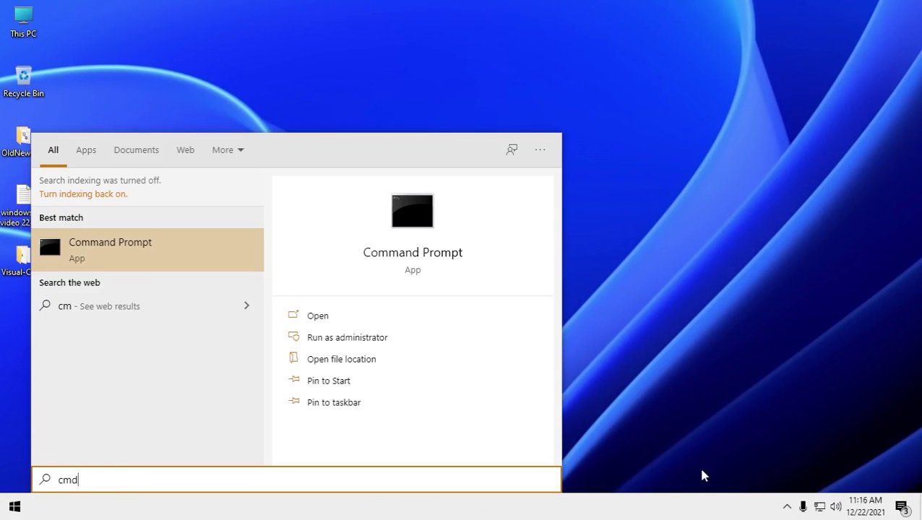
left_click(387, 344)
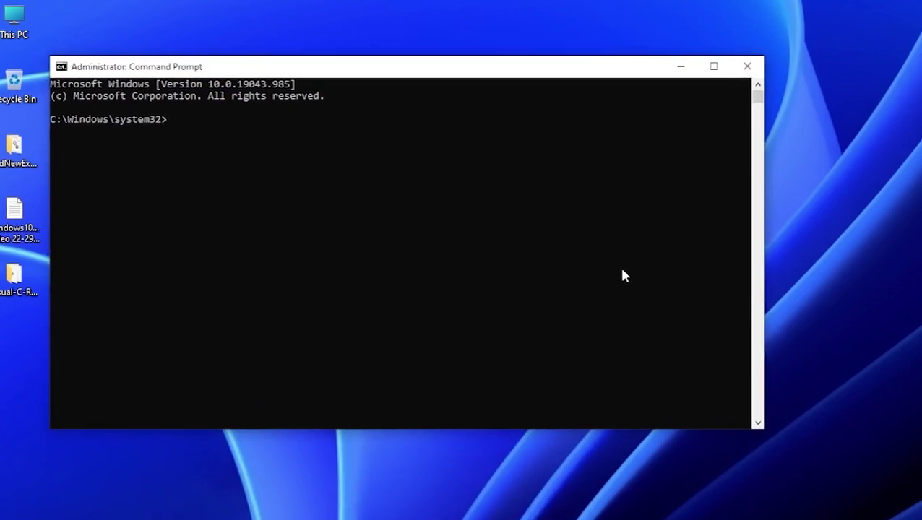
left_click(622, 273)
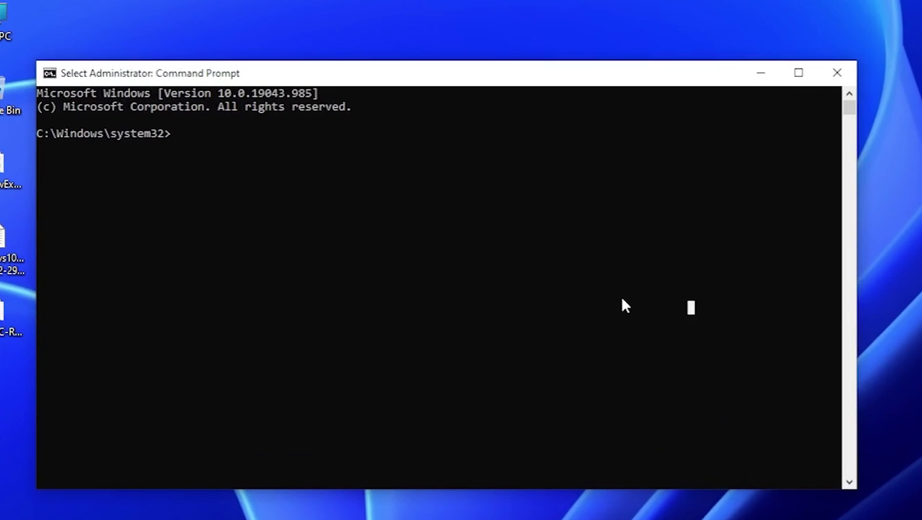
type("sfc /scannow")
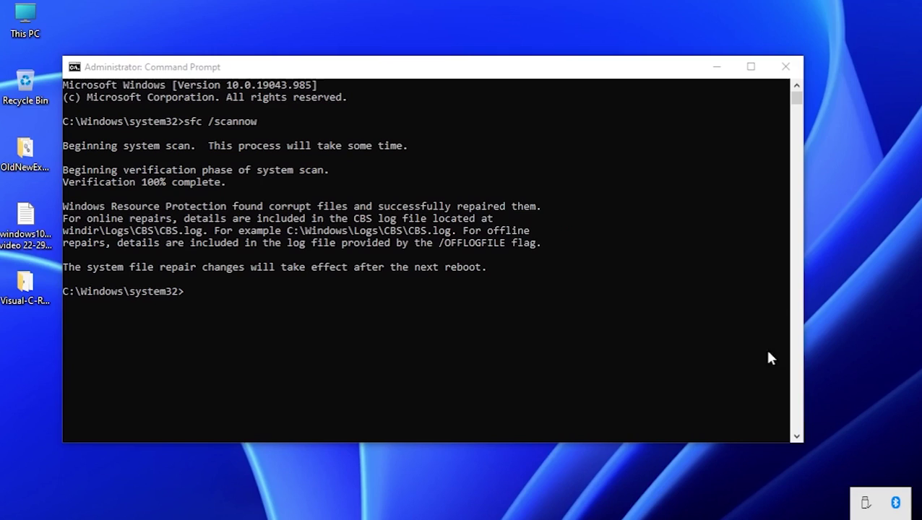
- Run DISM /Online /Cleanup-Image /CheckHealth using the command saved in the clipboard history
key("super+v")
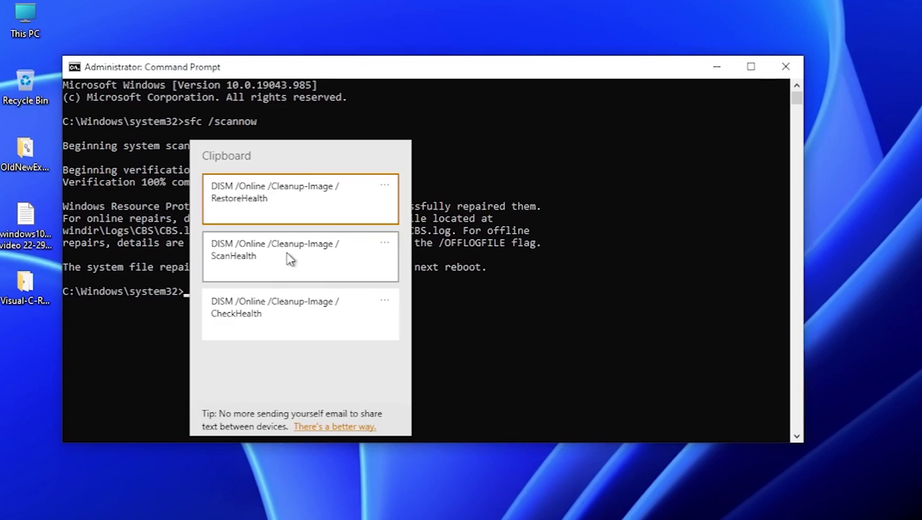
left_click(275, 318)
key("Return")
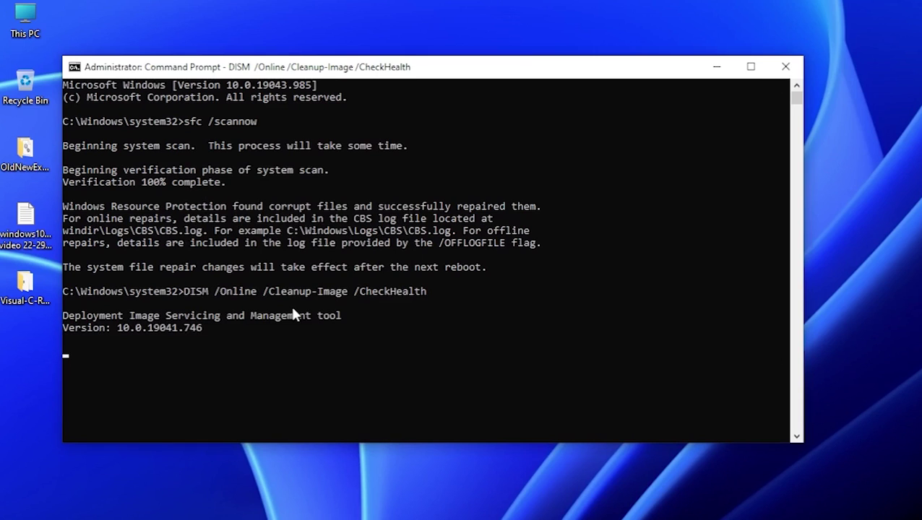
- Run DISM /Online /Cleanup-Image /ScanHealth using the command saved in the clipboard history
key("super+v")
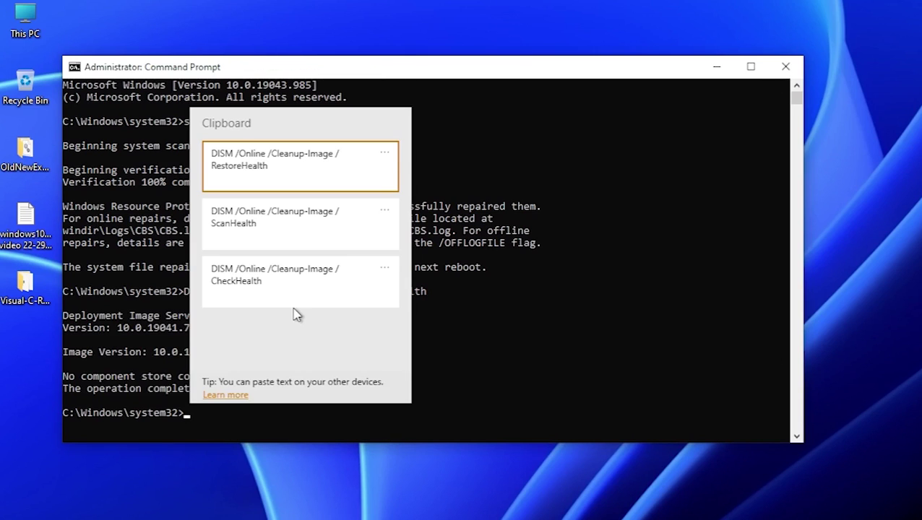
left_click(265, 242)
key("Return")
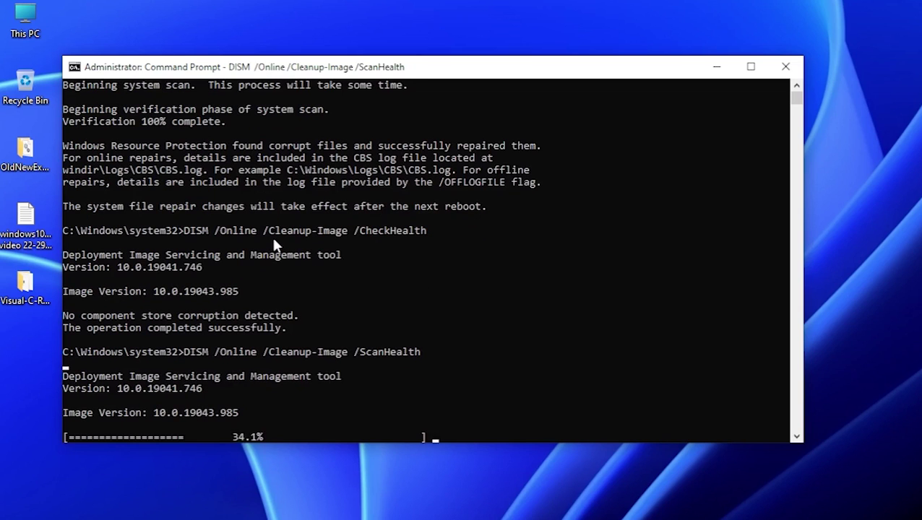
key("Up")
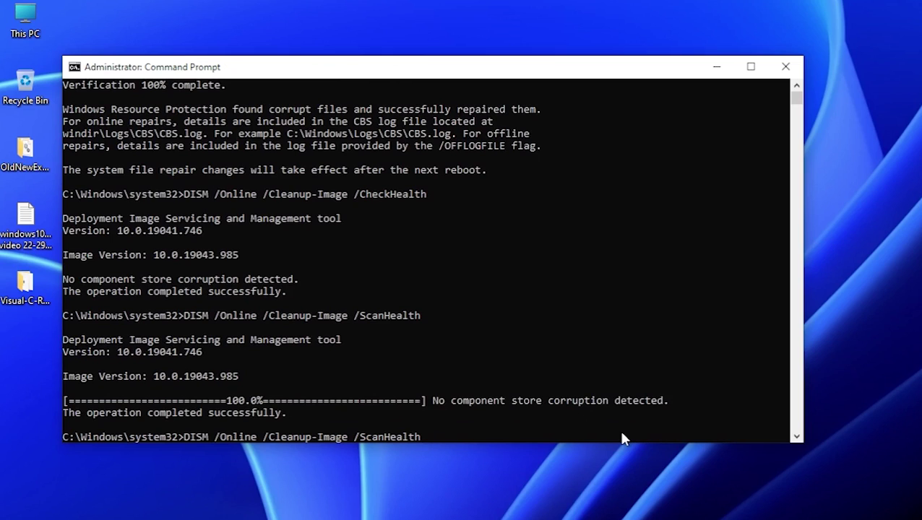
key("BackSpace")
key("BackSpace")
key("BackSpace")
key("BackSpace")
key("BackSpace")
key("BackSpace")
key("BackSpace")
key("BackSpace")
key("BackSpace")
key("BackSpace")
key("BackSpace")
key("BackSpace")
key("BackSpace")
key("BackSpace")
key("BackSpace")
key("BackSpace")
key("BackSpace")
key("BackSpace")
key("BackSpace")
key("BackSpace")
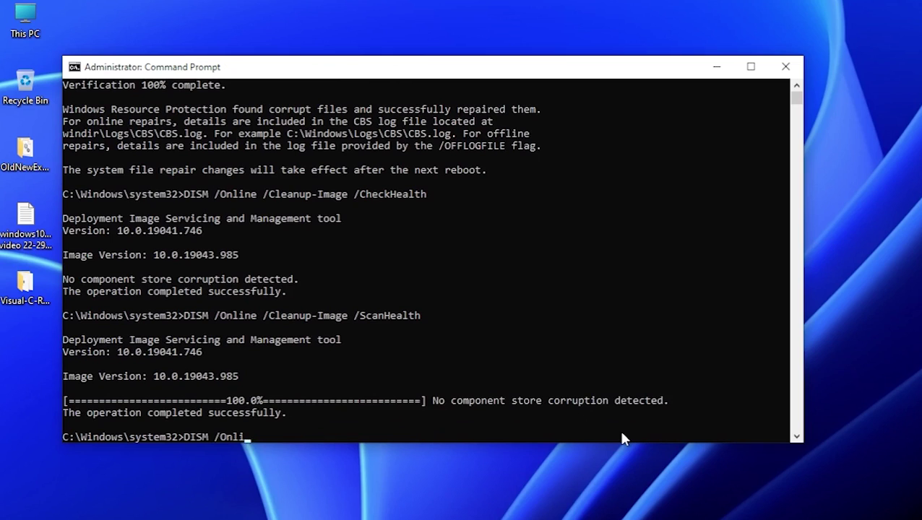
- Run DISM /Online /Cleanup-Image /RestoreHealth using the command saved in the clipboard history
key("super+v")
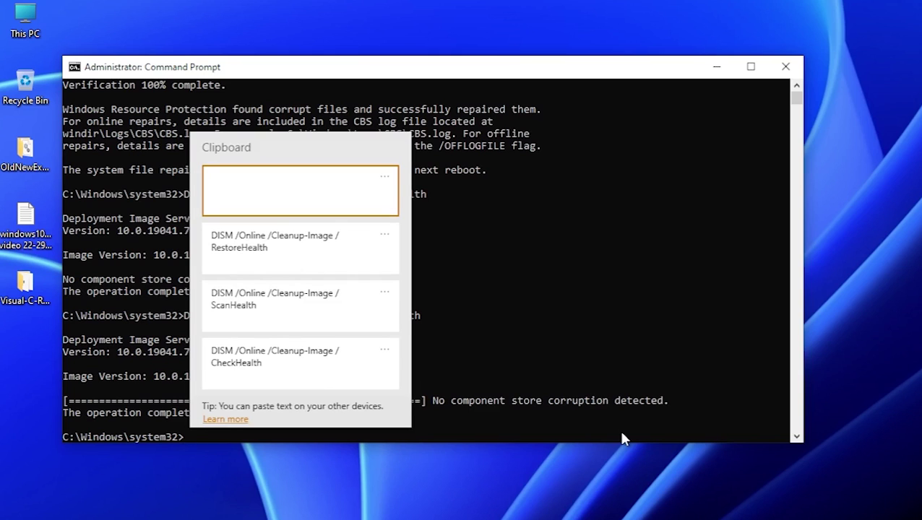
key("Down")
key("Return")
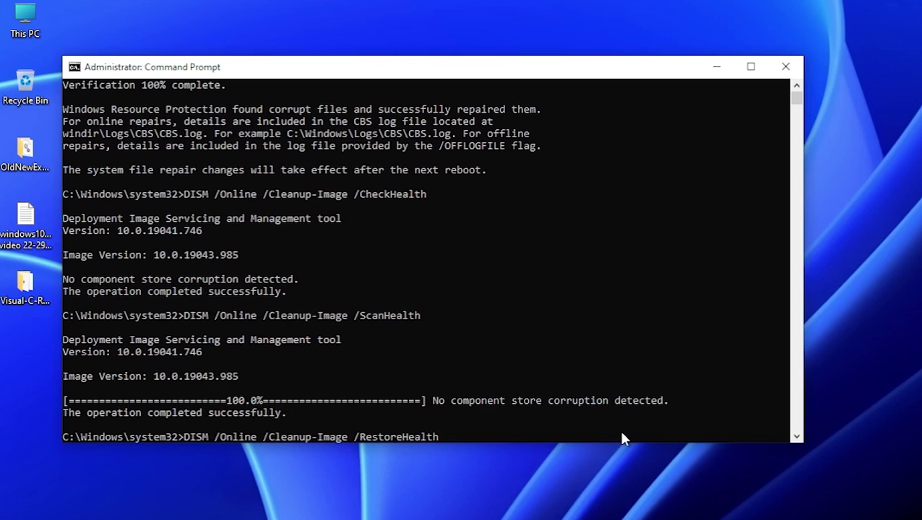
key("Return")
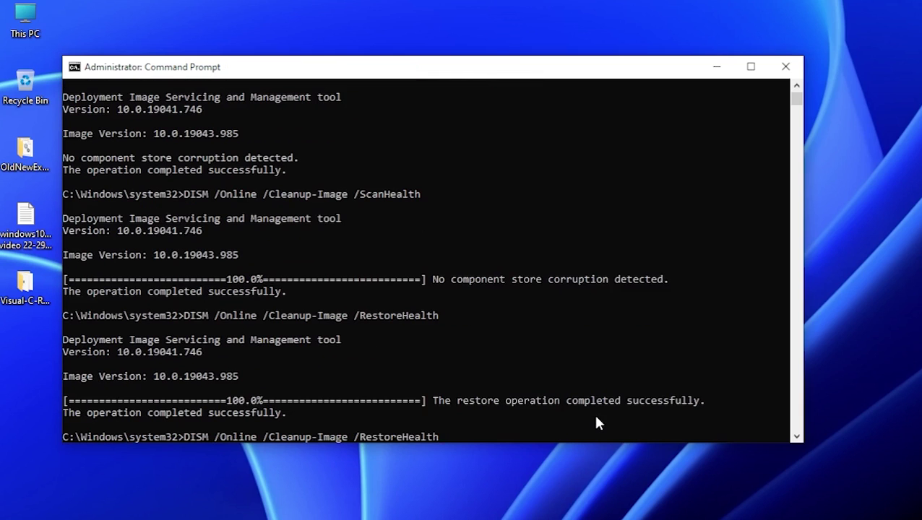
key("BackSpace")
key("BackSpace")
key("BackSpace")
key("BackSpace")
key("BackSpace")
key("BackSpace")
key("BackSpace")
key("BackSpace")
key("BackSpace")
key("BackSpace")
key("BackSpace")
key("BackSpace")
key("BackSpace")
key("BackSpace")
key("BackSpace")
key("BackSpace")
key("BackSpace")
key("BackSpace")
key("BackSpace")
key("BackSpace")
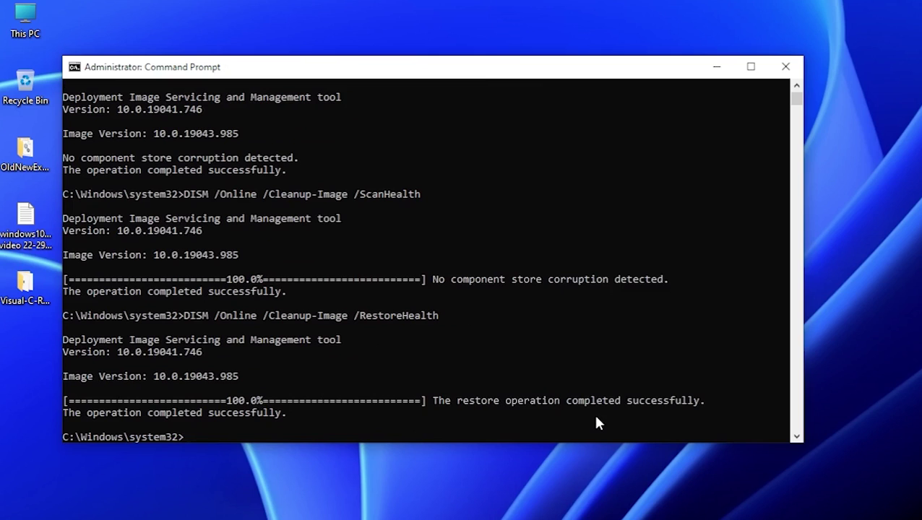